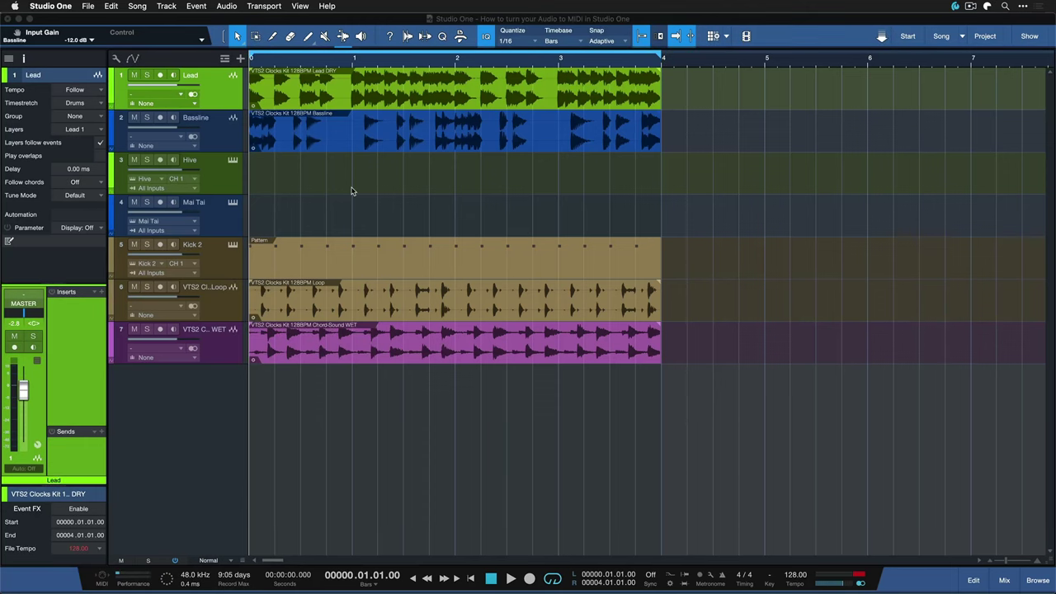
Marquee-select the Lead and Bassline audio events and start the arrangement playing.
left_click_drag(835, 202, 416, 68)
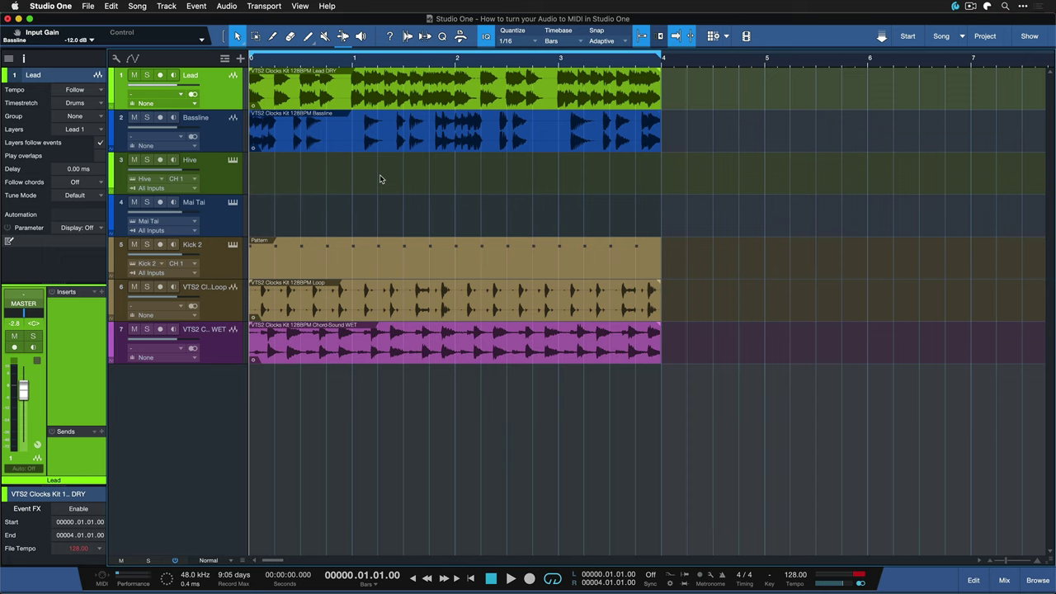
key("space")
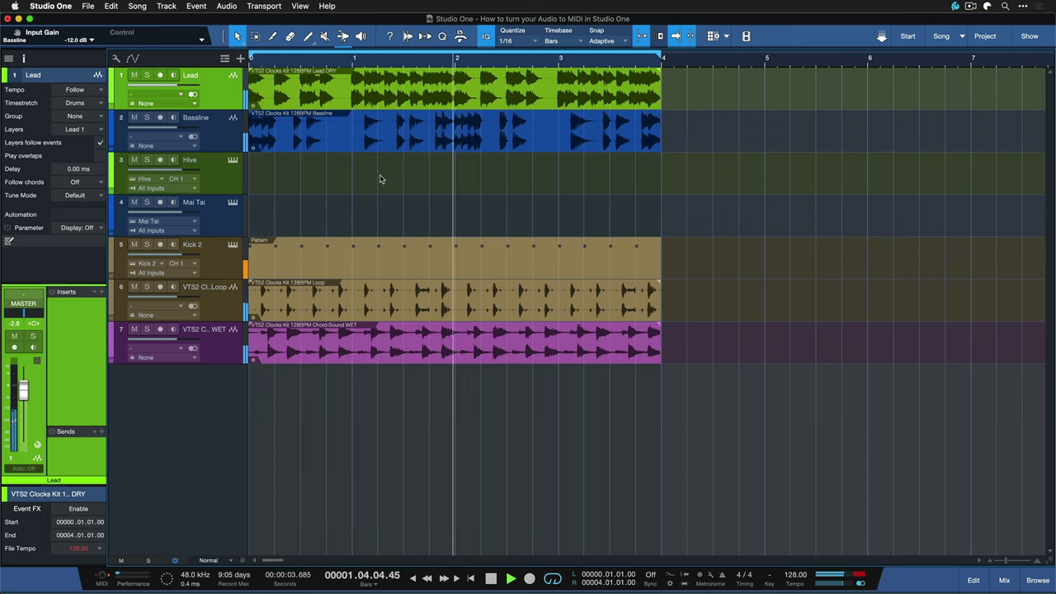
Stop playback, then solo the Lead track and play it on its own.
key("space")
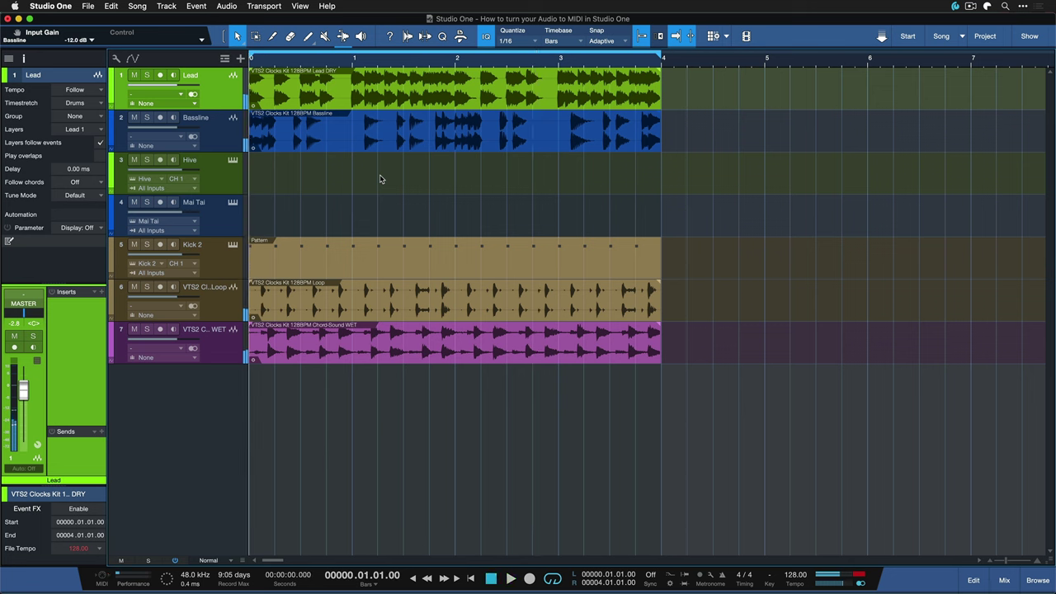
key("s")
key("space")
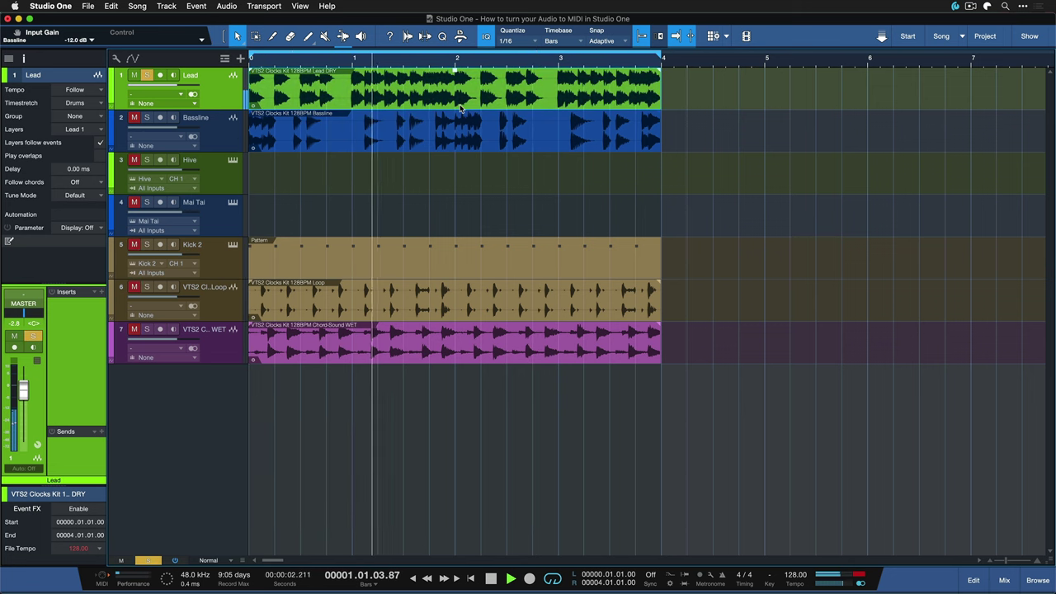
Select the Bassline event and play it soloed, then select the Hive instrument track.
key("space")
left_click(347, 144)
key("space")
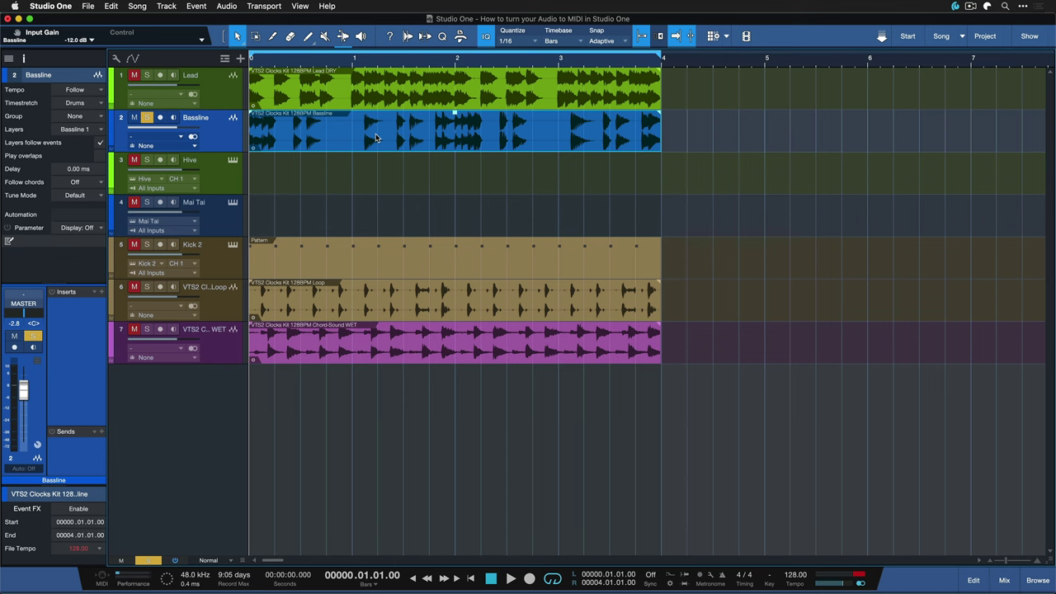
double_click(330, 175)
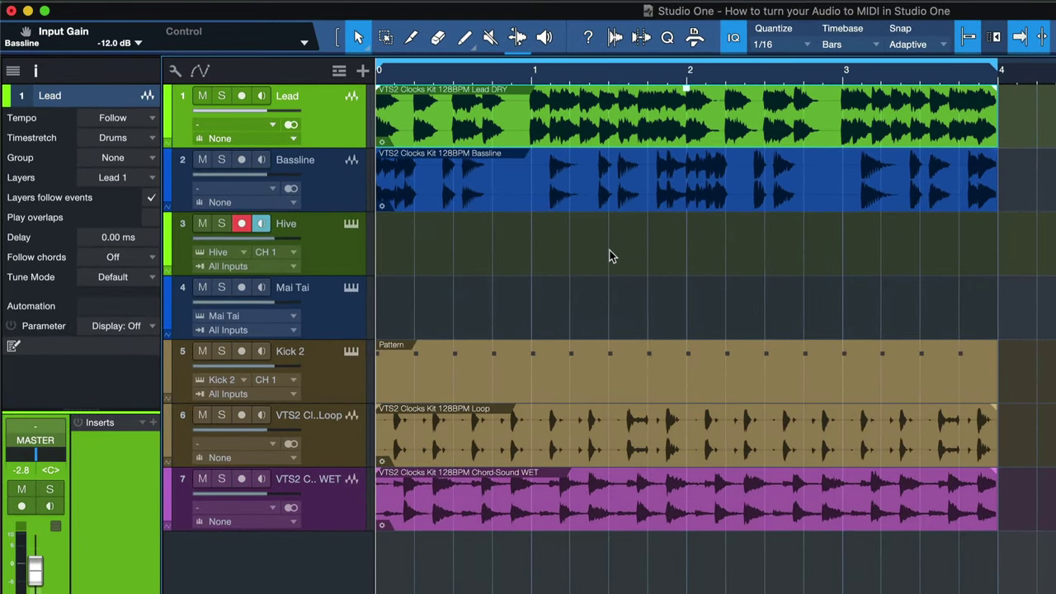
Play the soloed Lead track, then open its Lead DRY audio in Melodyne with Cmd+M.
key("s")
key("space")
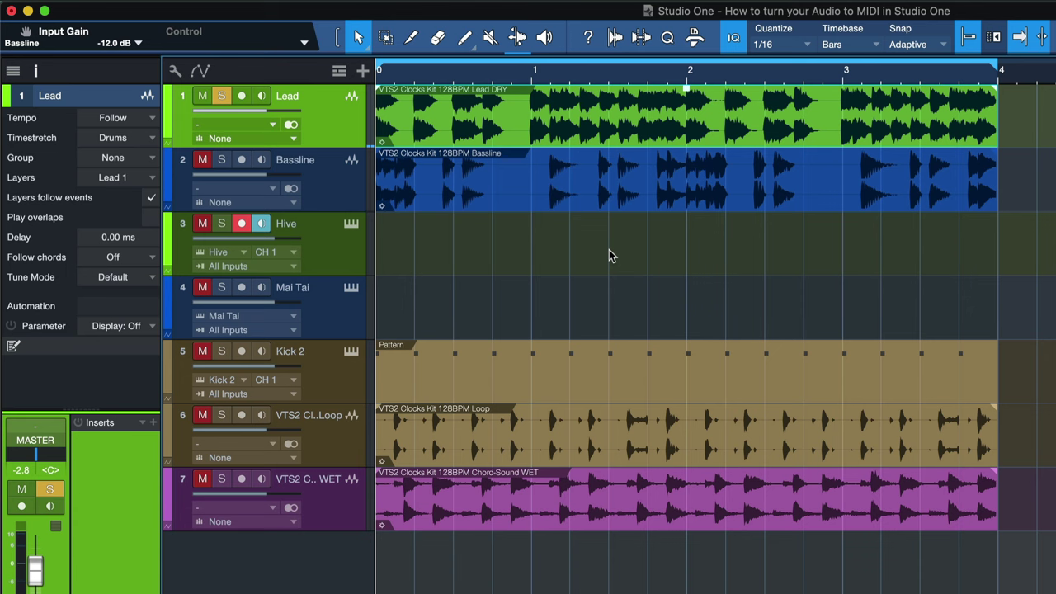
key("super+m")
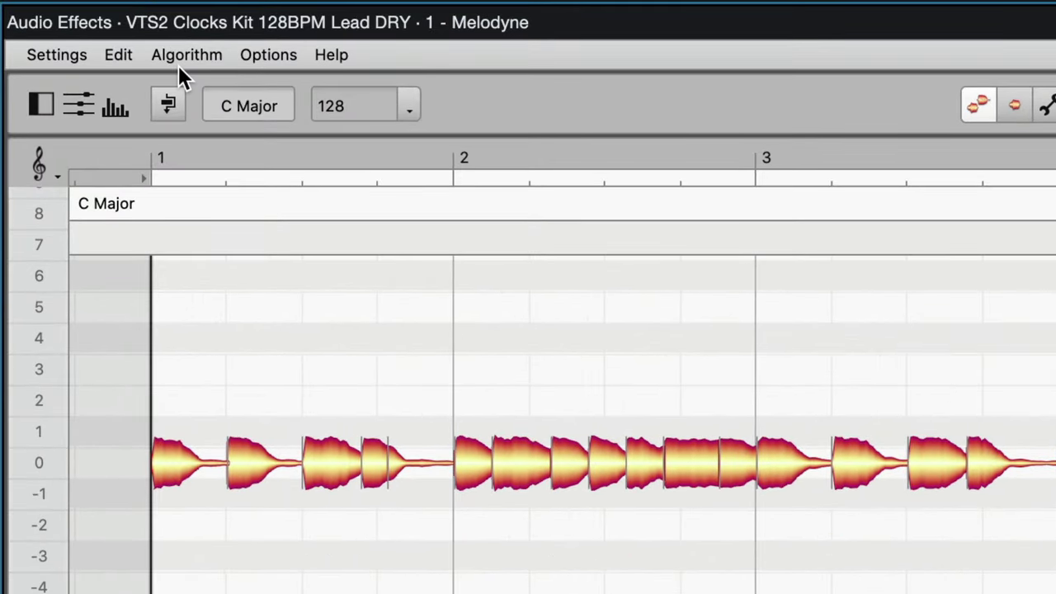
Switch Melodyne's detection algorithm to Melodic and redetect the Lead DRY notes.
left_click(169, 54)
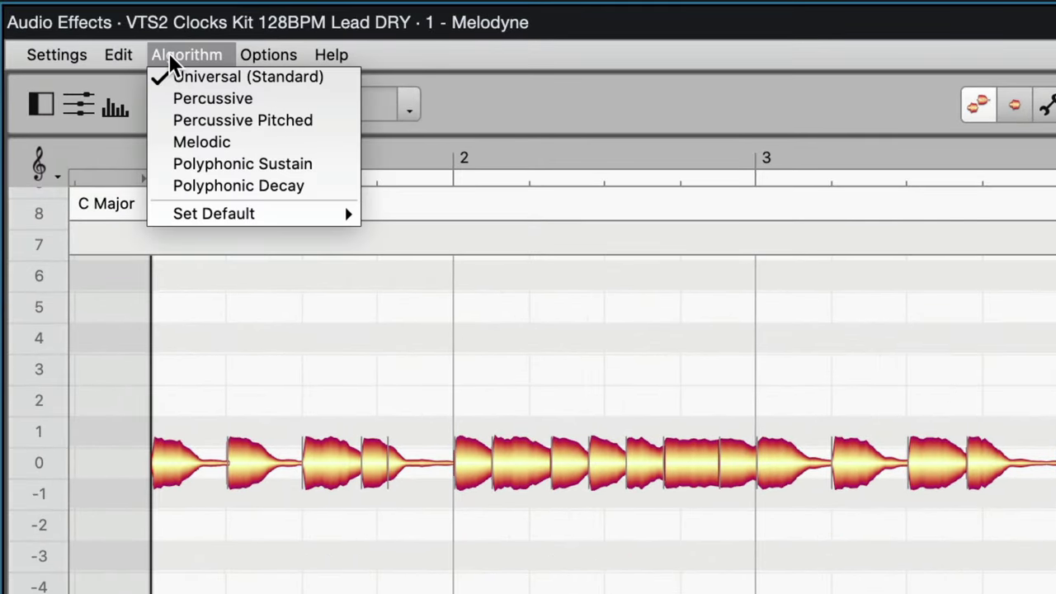
left_click(183, 148)
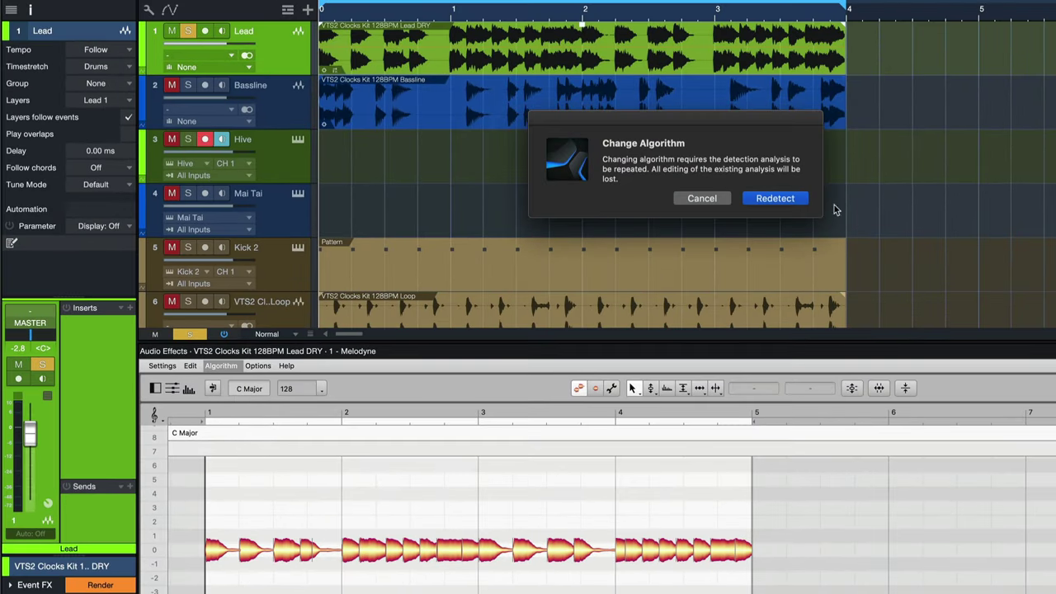
left_click(774, 198)
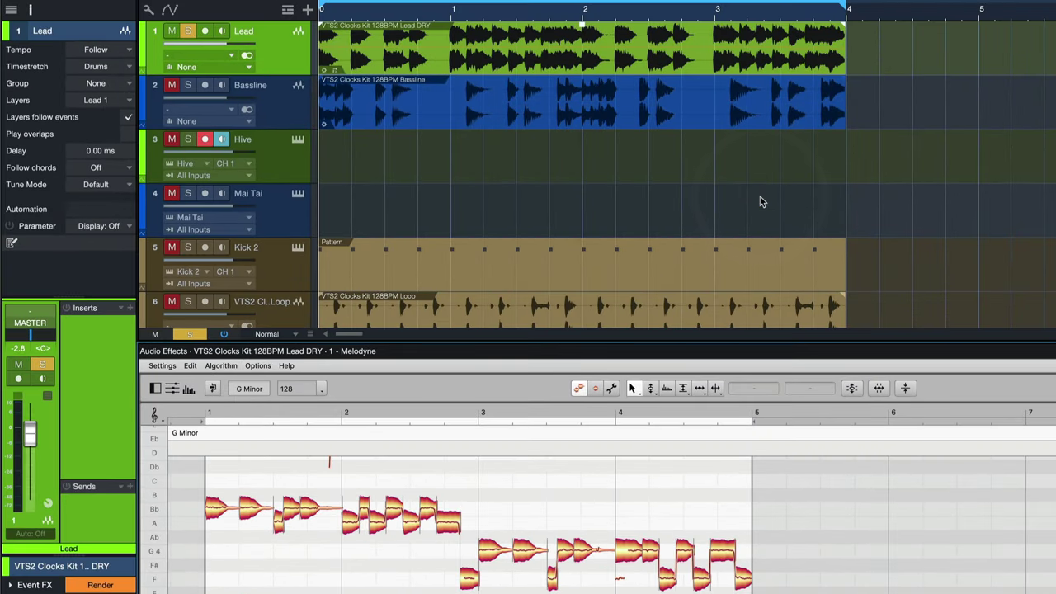
Drag a copy of the Lead DRY event onto the Hive track to convert it to MIDI.
left_click(574, 58)
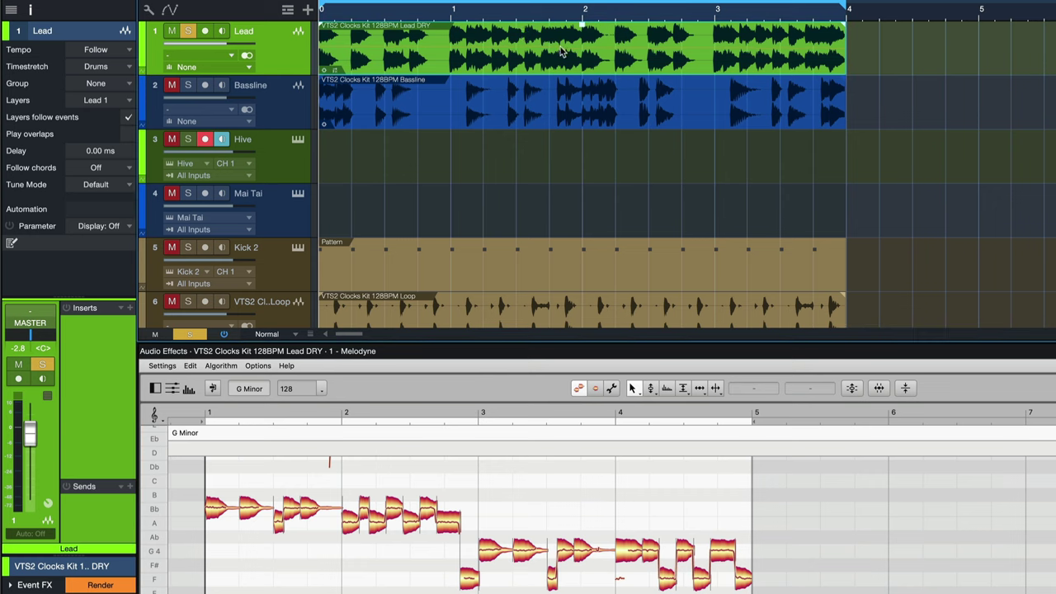
left_click_drag(561, 51, 533, 147)
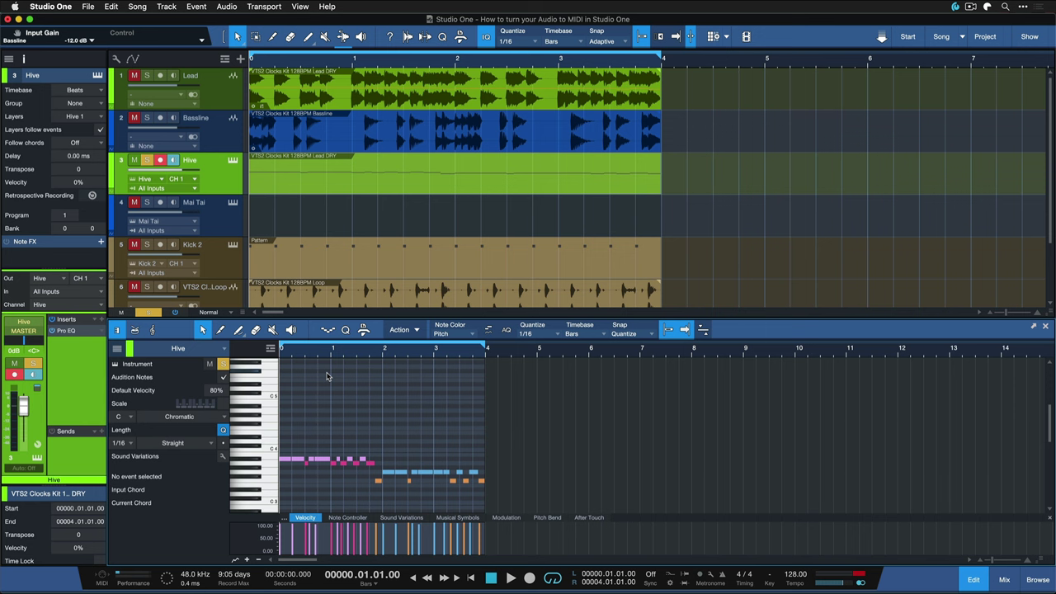
Play the converted lead through Hive's Standard Lead preset with its editor open, then close Hive.
left_click(234, 160)
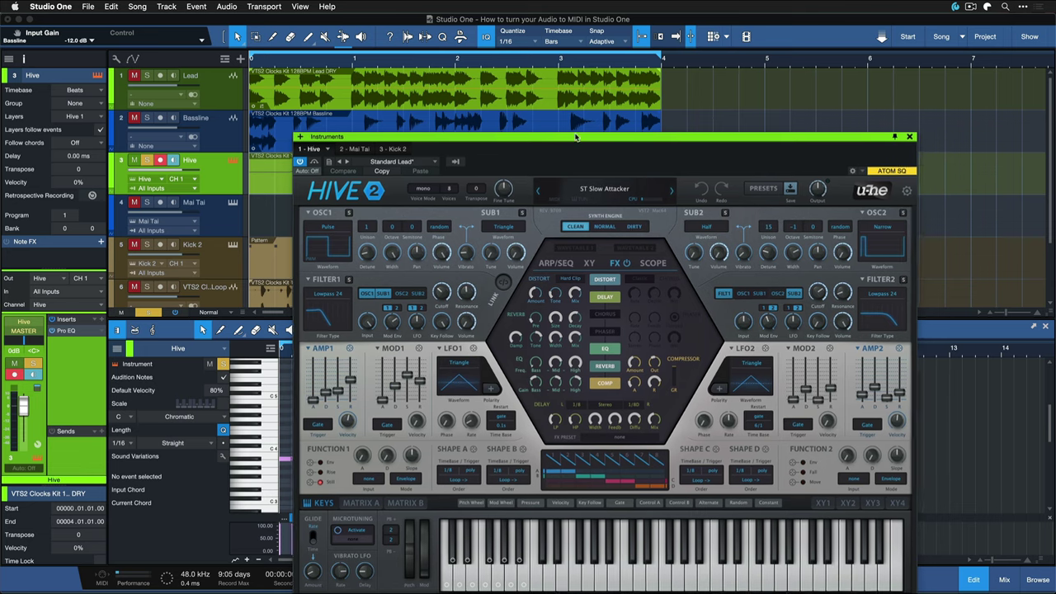
left_click_drag(582, 140, 480, 73)
key("space")
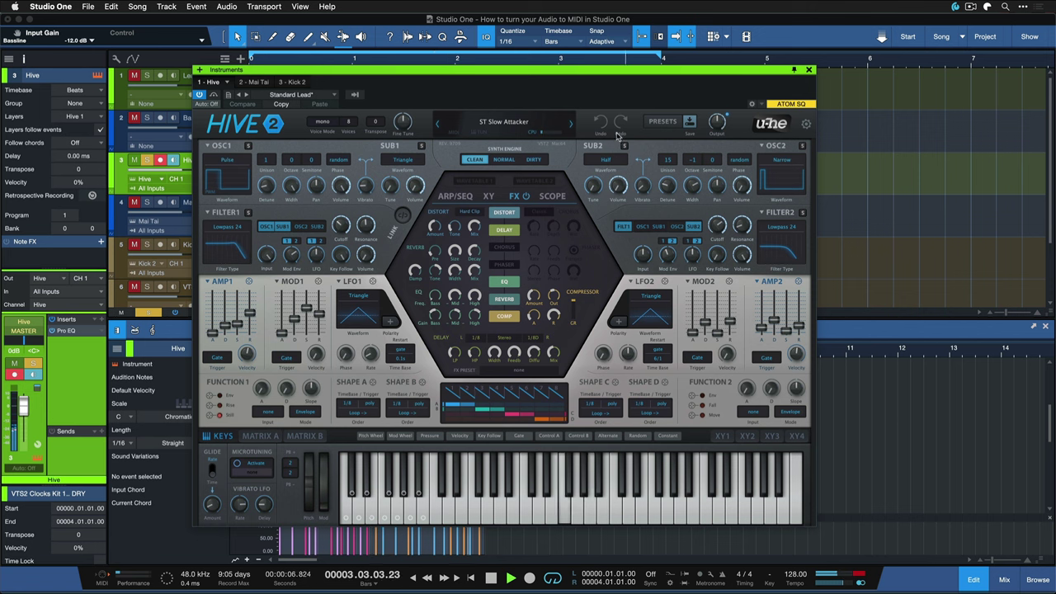
left_click(807, 70)
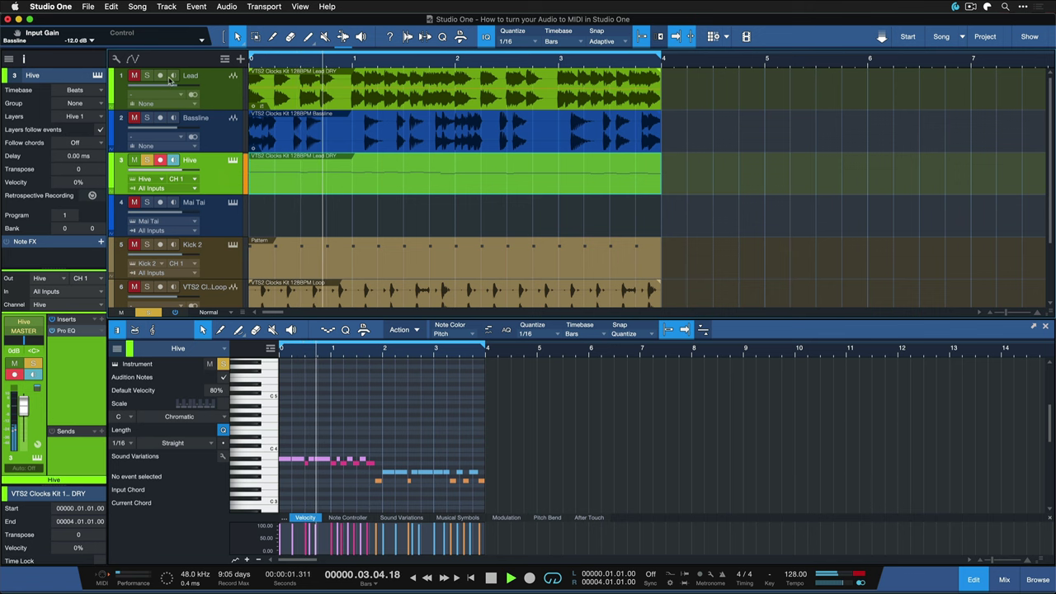
Unsolo the Lead, stop playback, and show the Bassline track's audio event in the editor.
left_click(147, 75)
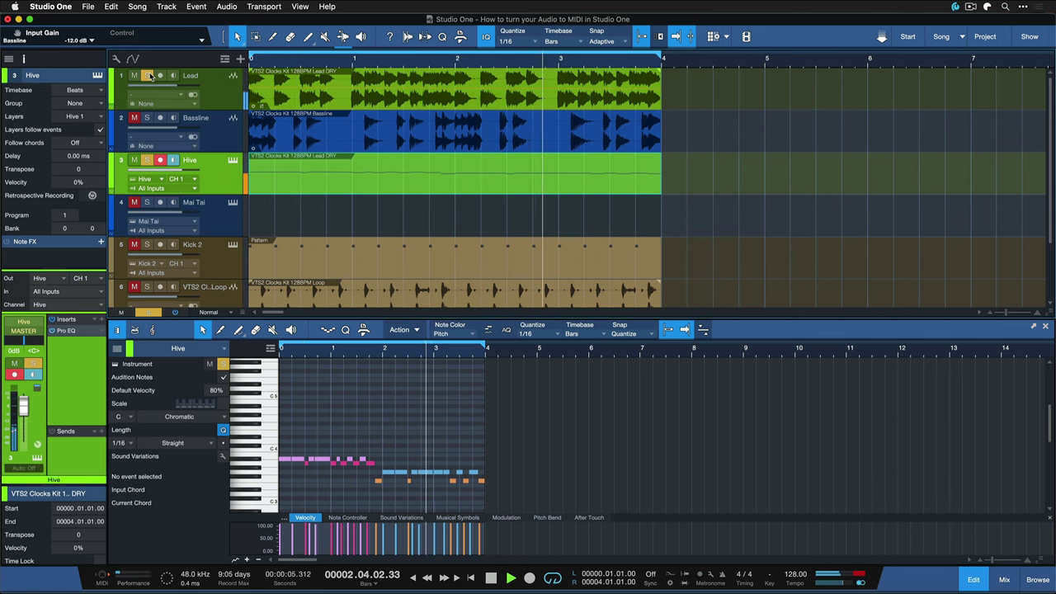
key("space")
left_click(209, 136)
left_click(335, 132)
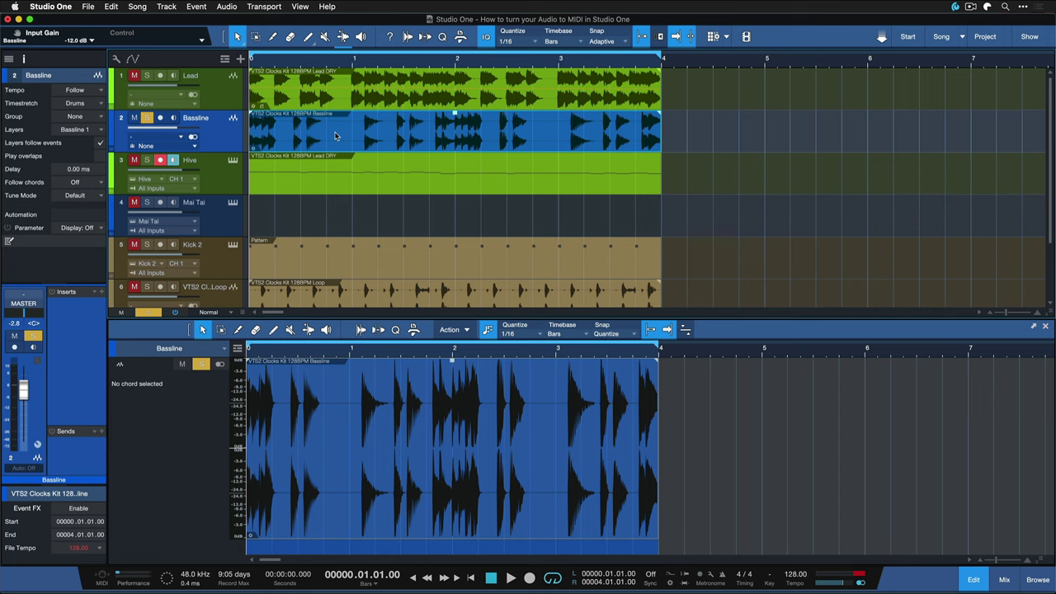
Open the Bassline audio in Melodyne and redetect its notes with the Melodic algorithm.
key("super+m")
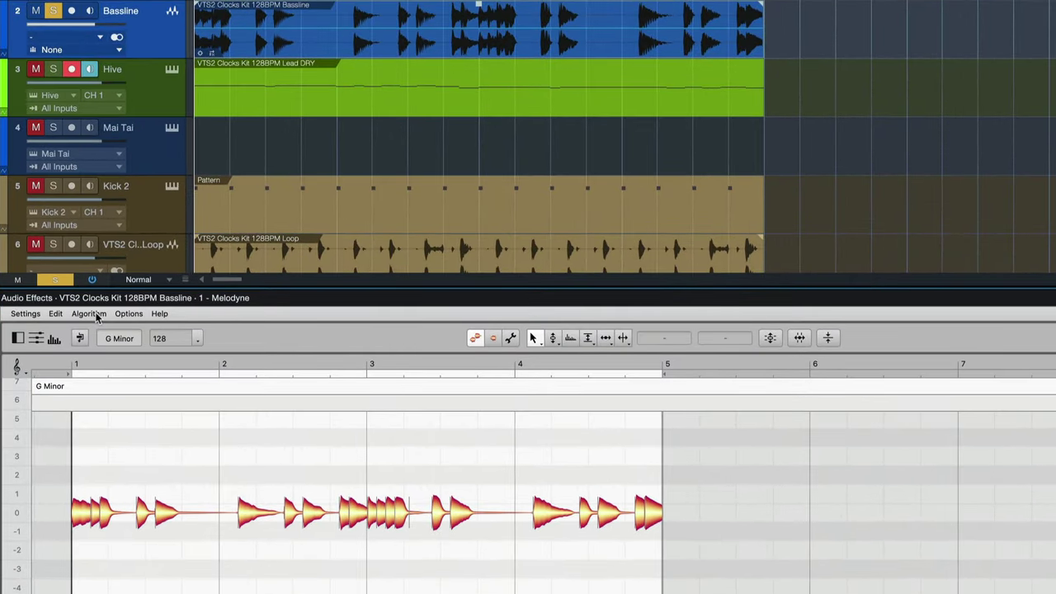
left_click(175, 337)
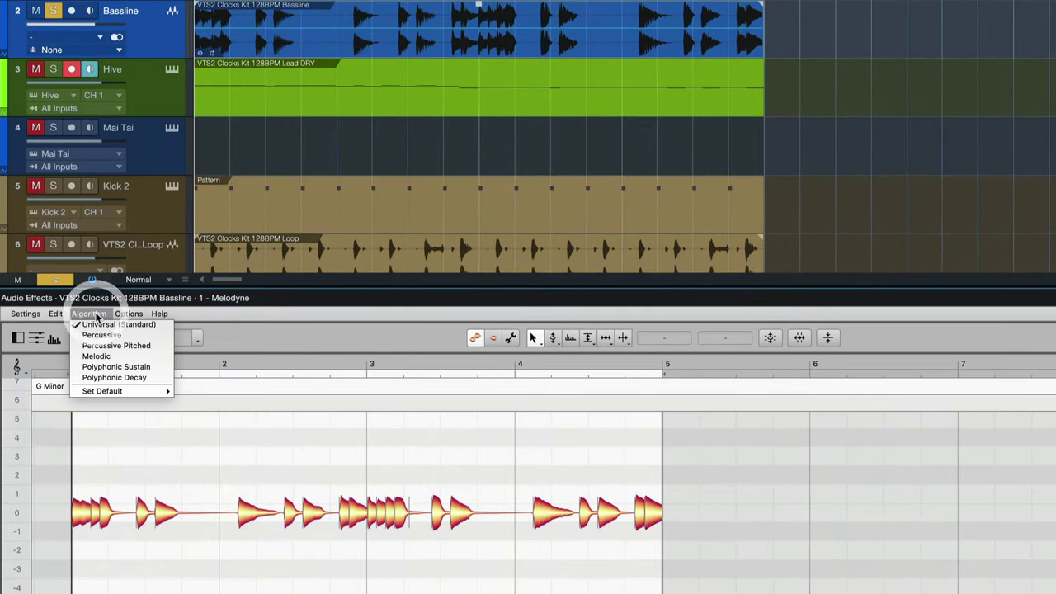
left_click(96, 355)
left_click(620, 208)
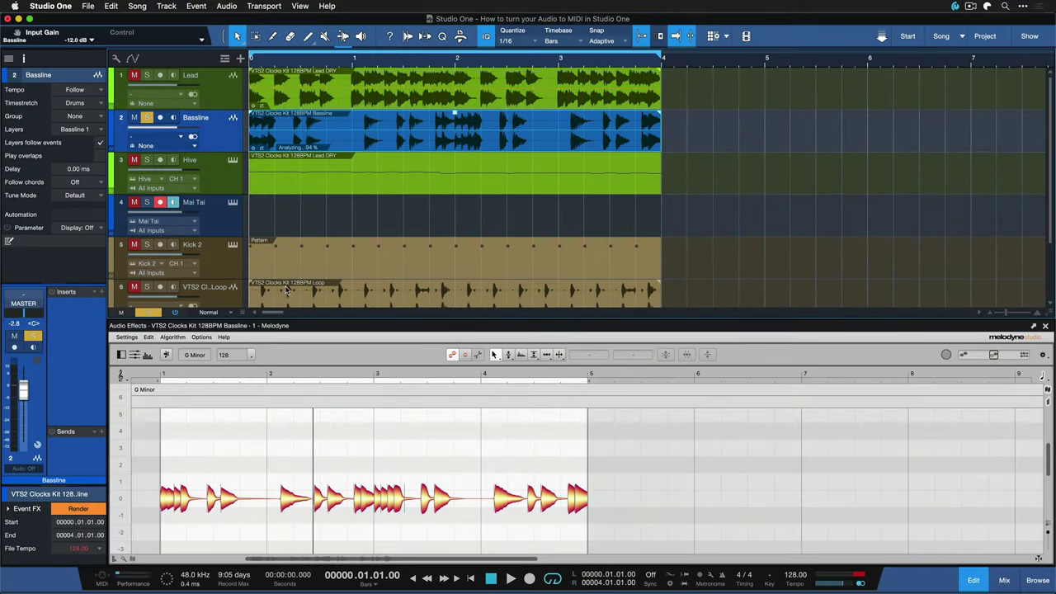
Set Melodic as Melodyne's default detection algorithm and close the Melodyne editor.
left_click(172, 337)
mouse_move(196, 393)
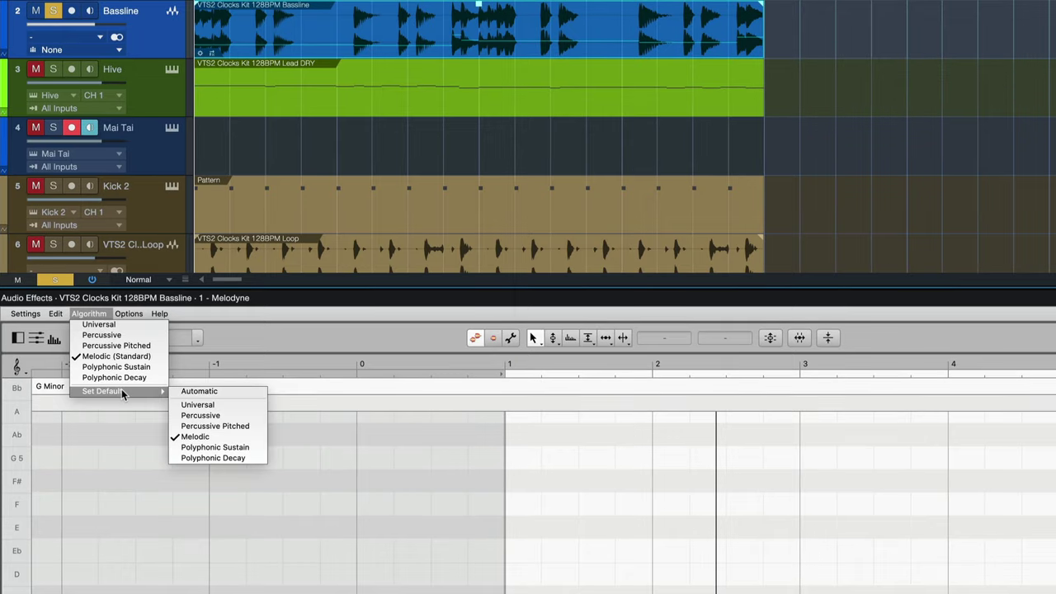
left_click(211, 436)
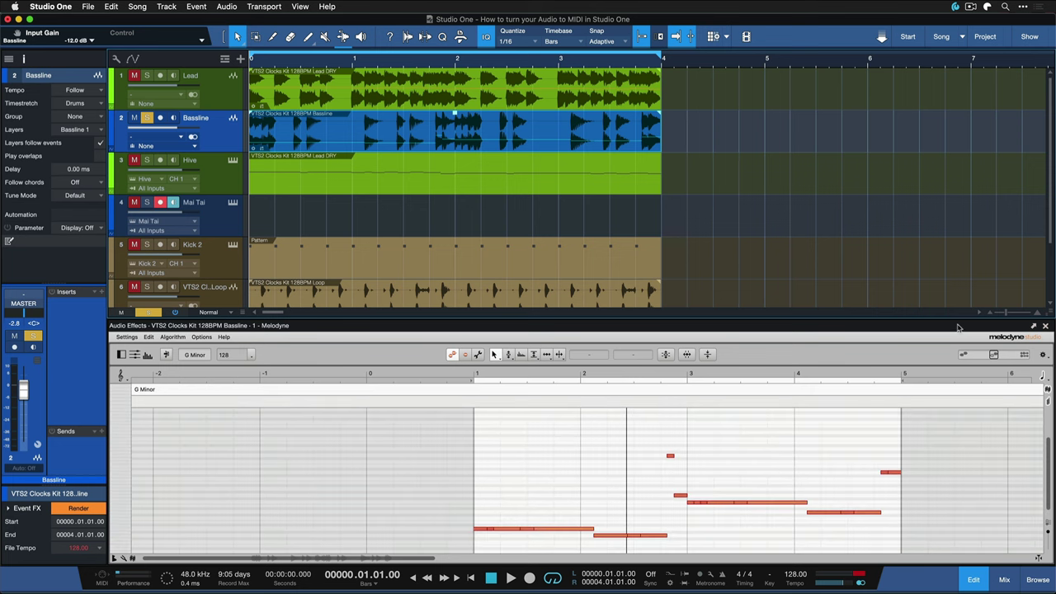
left_click(1045, 326)
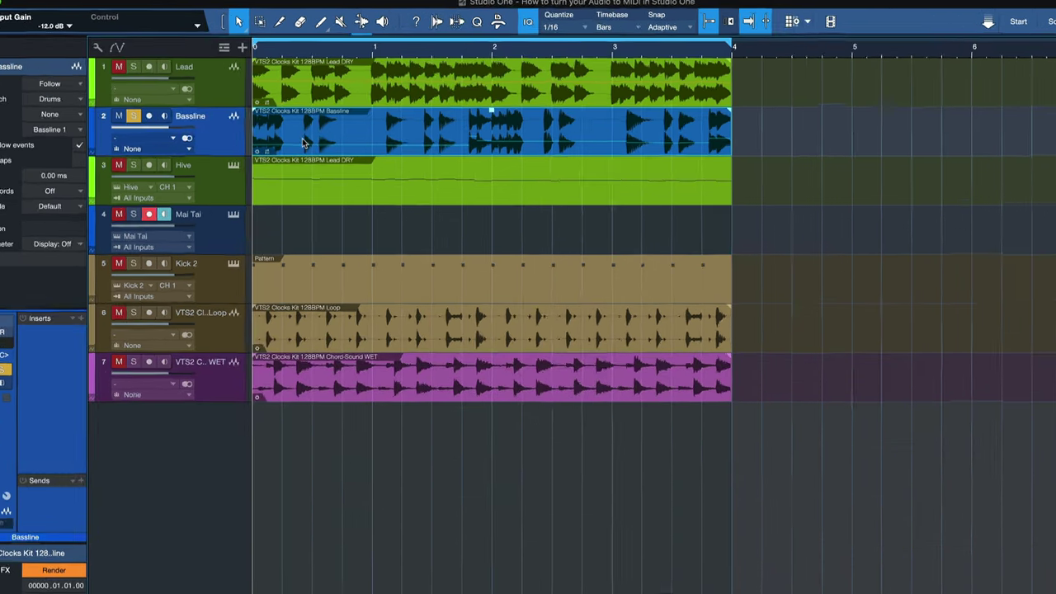
Drop the Bassline audio onto the Mai Tai track as MIDI and play it.
left_click_drag(293, 140, 296, 220)
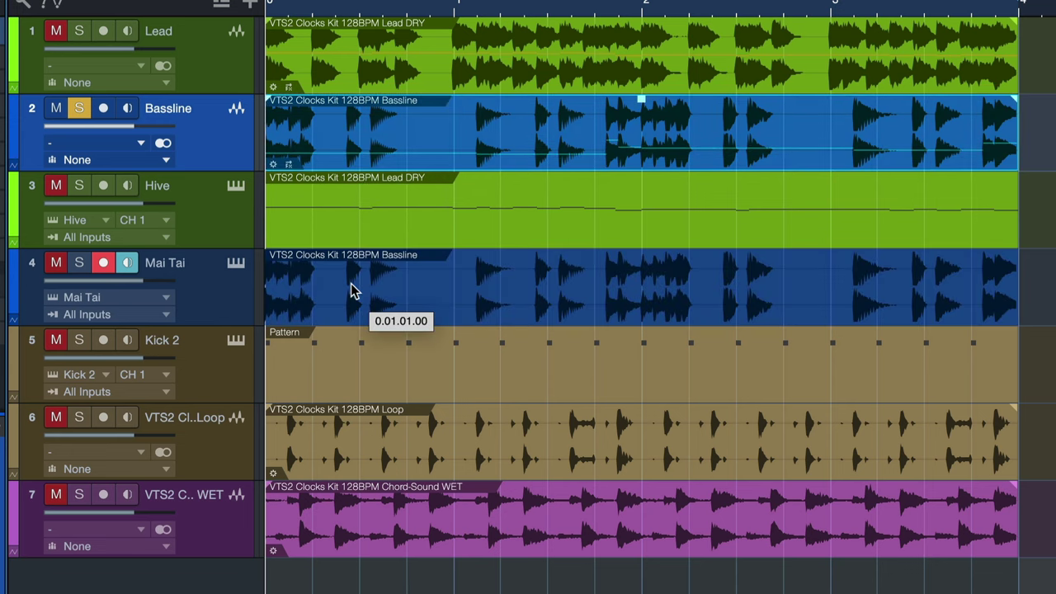
left_click_drag(351, 290, 349, 285)
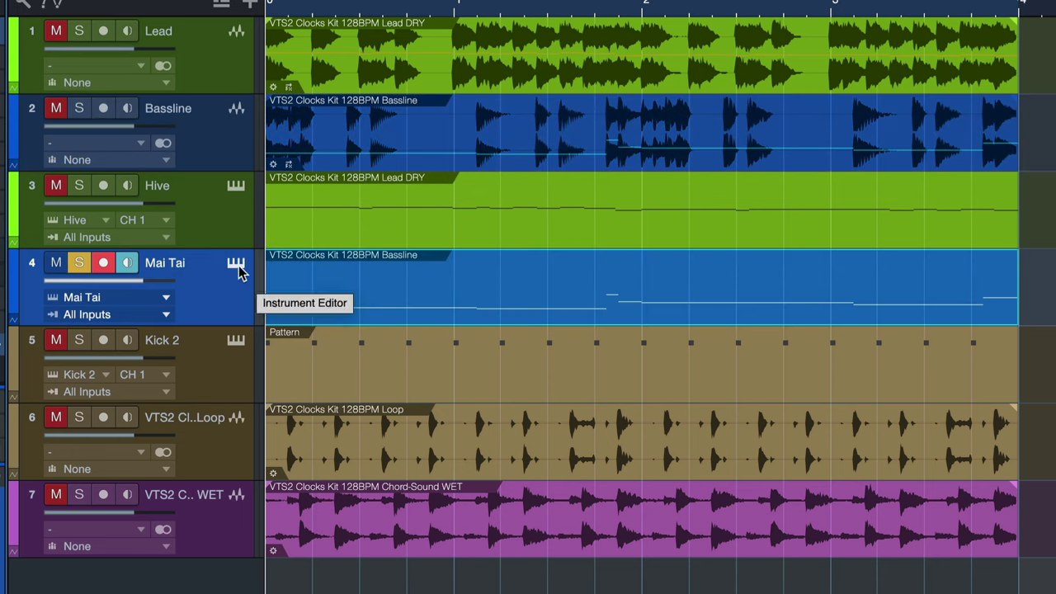
key("space")
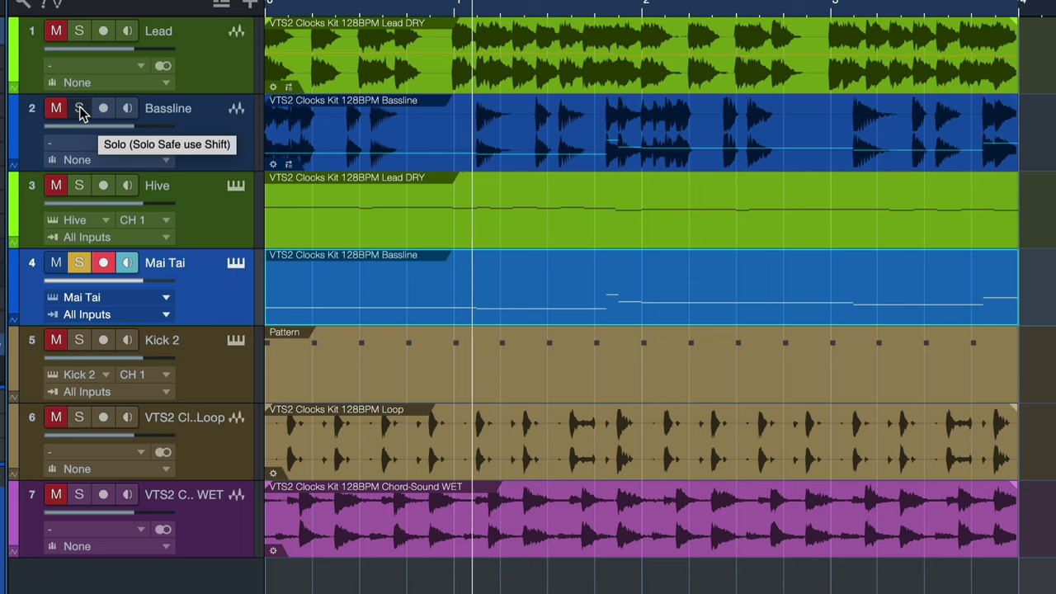
Toggle Solo between Mai Tai and the original Bassline track to compare them.
left_click(79, 263)
left_click(80, 110)
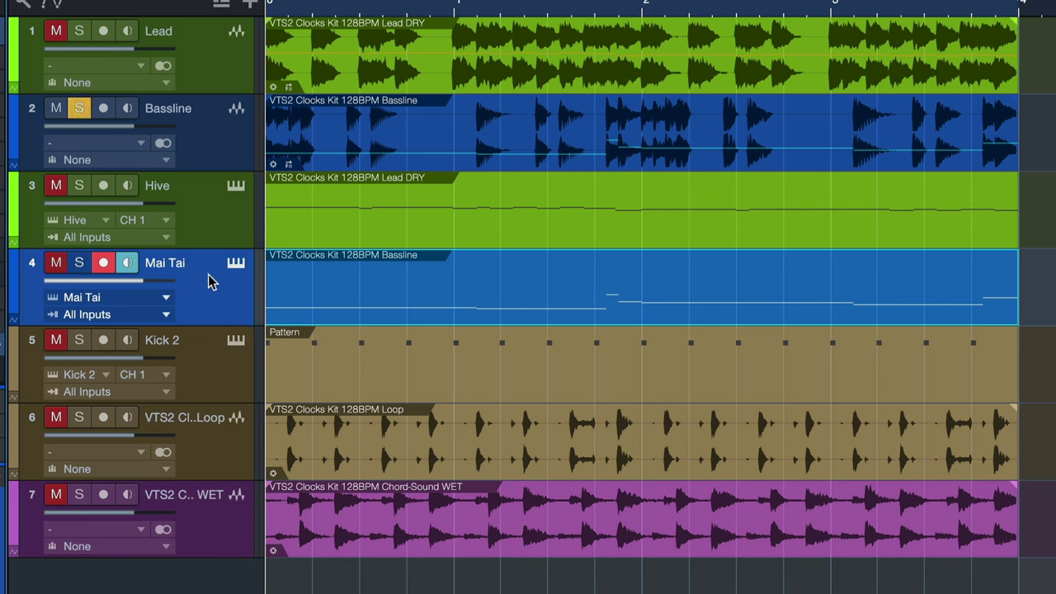
left_click(79, 262)
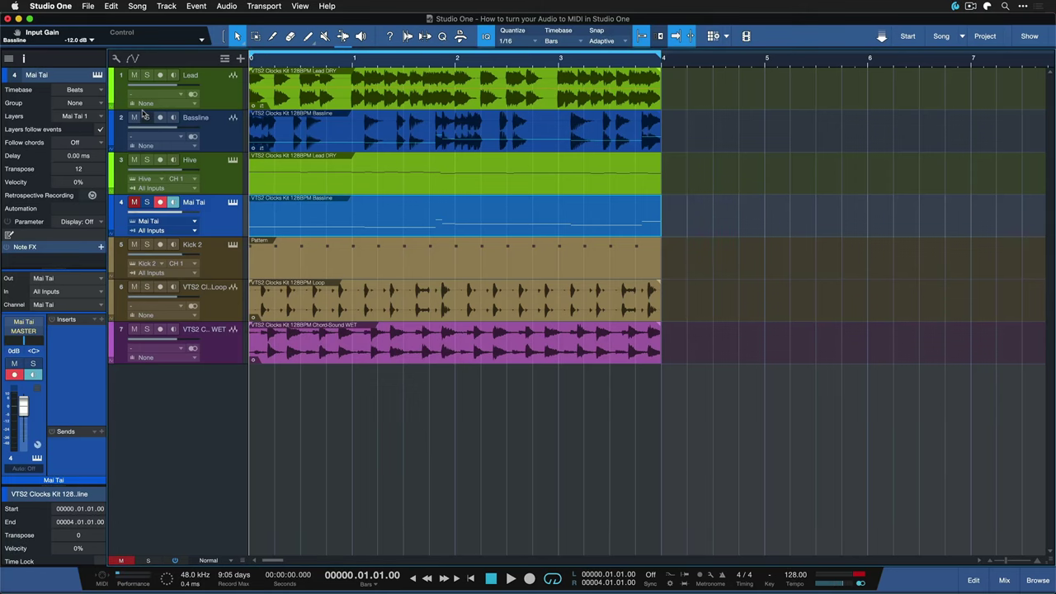
left_click(219, 142)
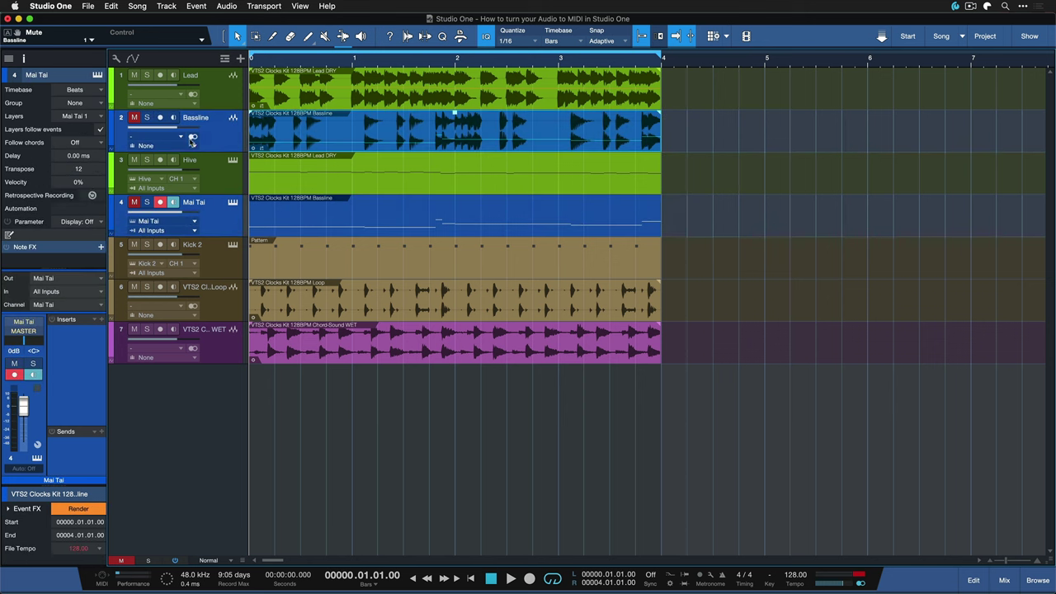
left_click(216, 180)
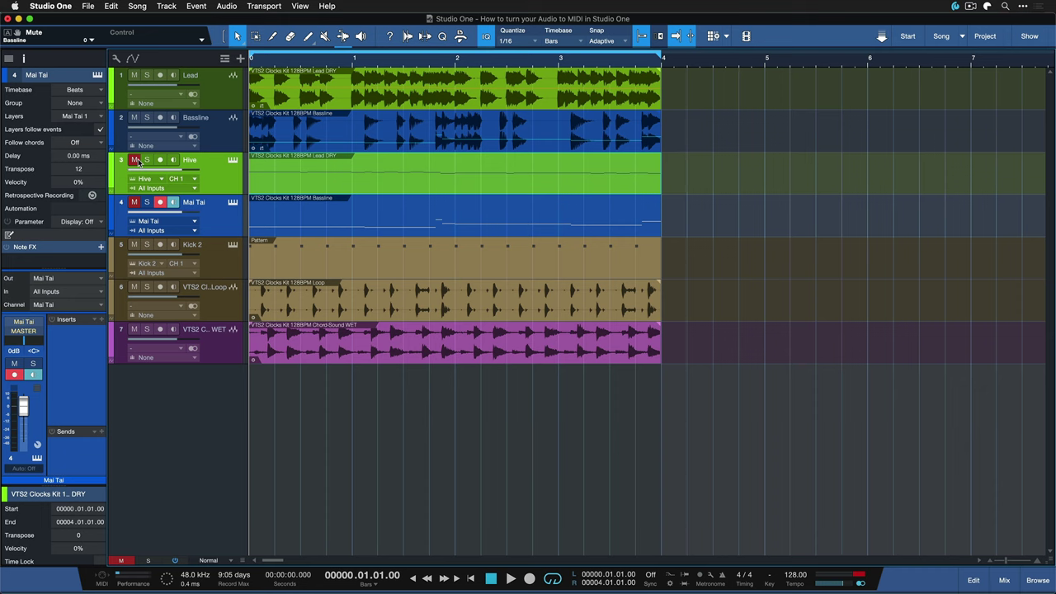
key("space")
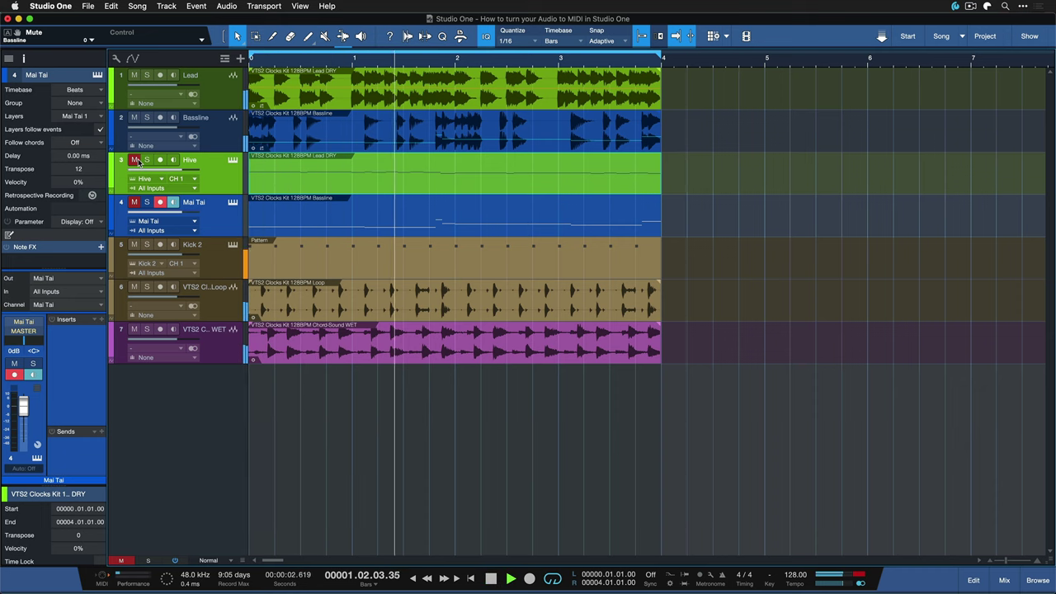
key("space")
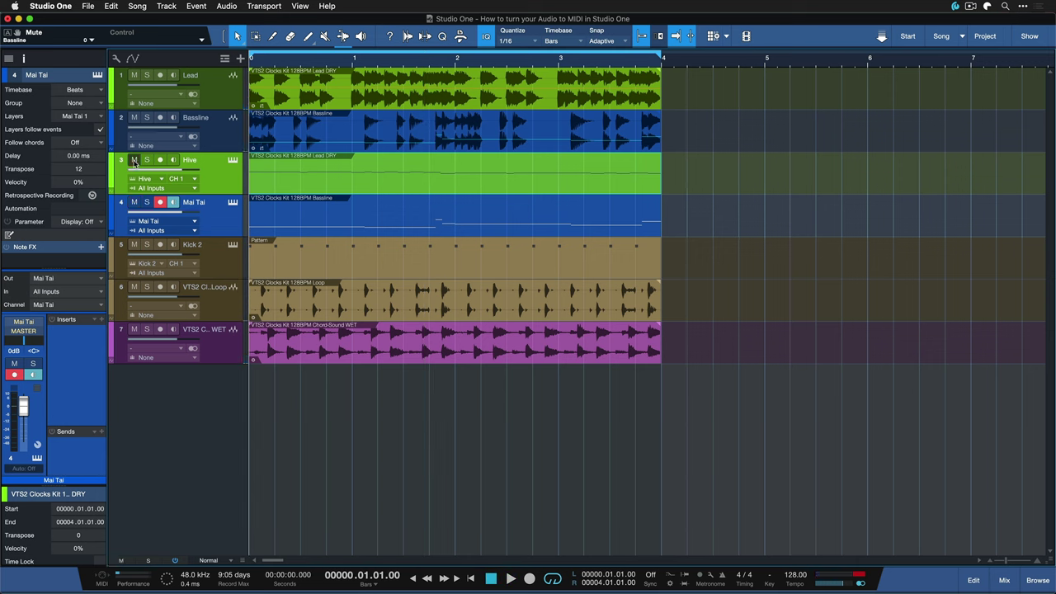